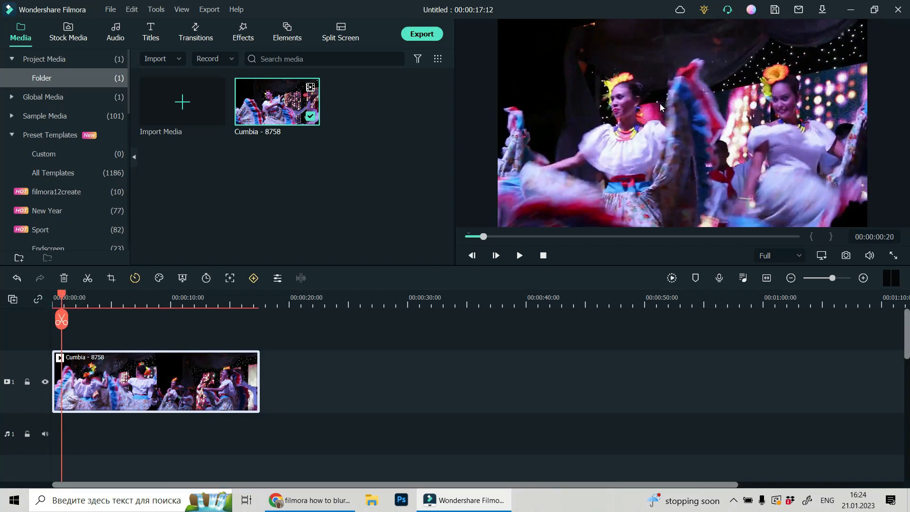
Preview the dance clip, return the playhead to its start and zoom the timeline in.
{"action": "left_click", "coordinate": [519, 256]}
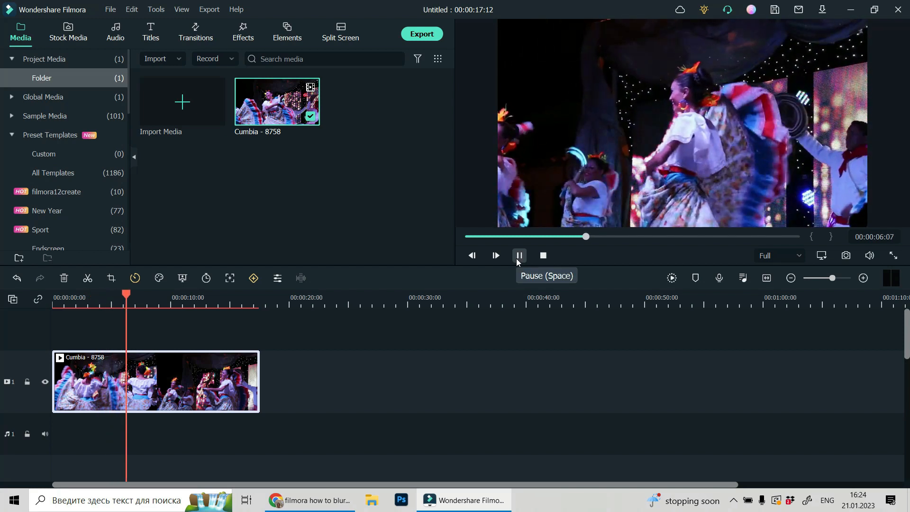
{"action": "left_click", "coordinate": [516, 259]}
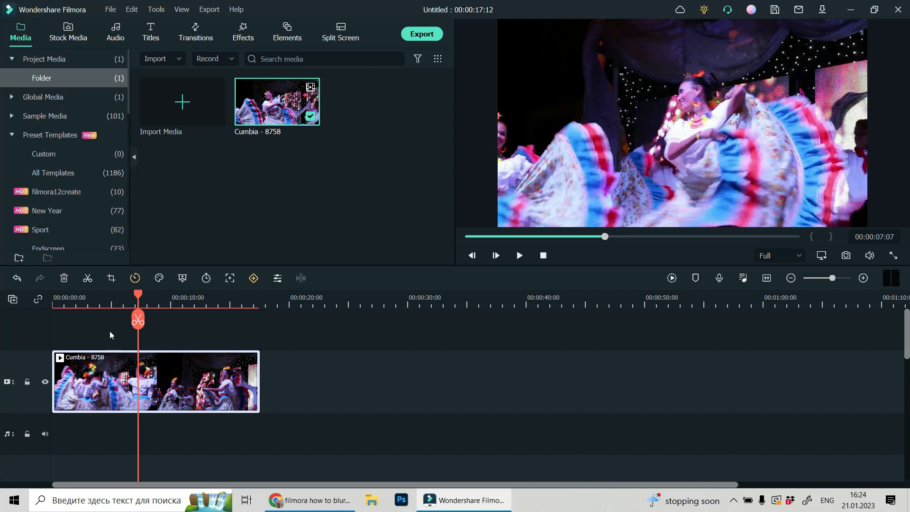
{"action": "left_click_drag", "start_coordinate": [139, 297], "coordinate": [180, 300]}
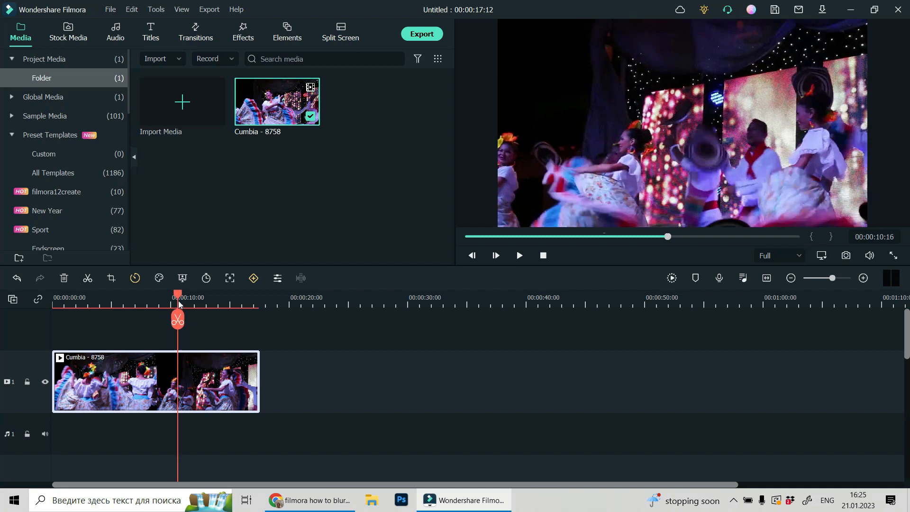
{"action": "mouse_move", "coordinate": [180, 301]}
{"action": "left_mouse_down"}
{"action": "mouse_move", "coordinate": [116, 307]}
{"action": "mouse_move", "coordinate": [108, 318]}
{"action": "mouse_move", "coordinate": [126, 320]}
{"action": "left_mouse_up"}
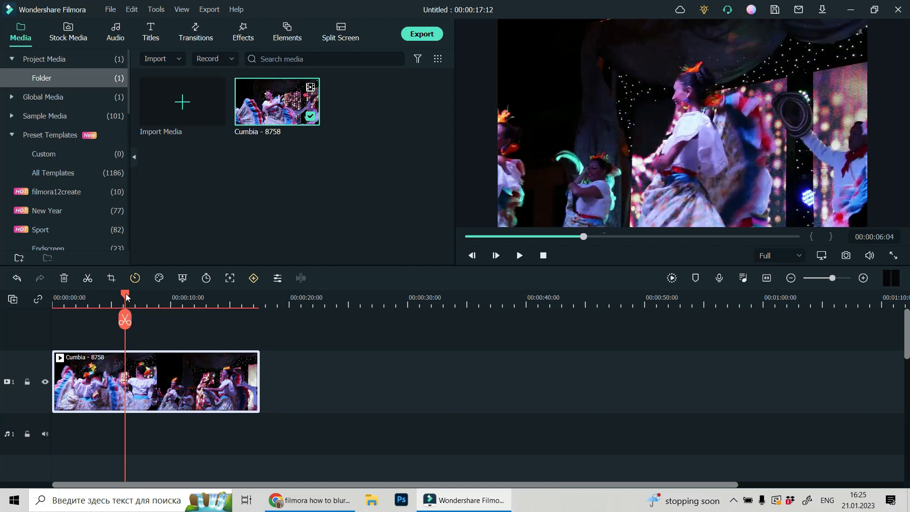
{"action": "left_click_drag", "start_coordinate": [125, 321], "coordinate": [57, 324]}
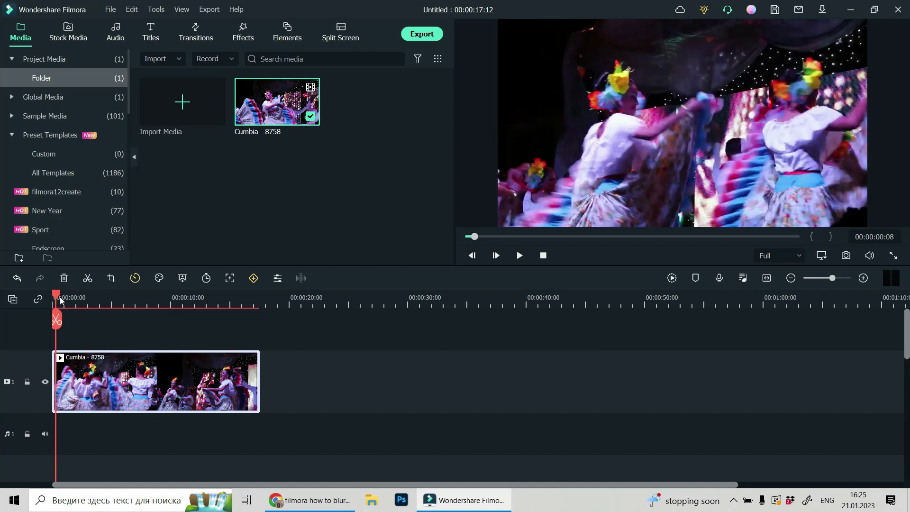
{"action": "left_click_drag", "start_coordinate": [57, 298], "coordinate": [60, 299]}
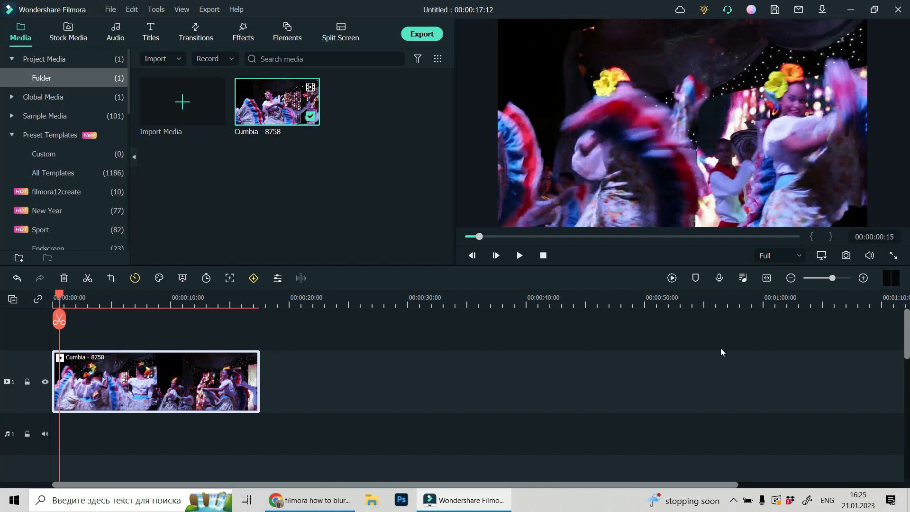
{"action": "left_click_drag", "start_coordinate": [829, 278], "coordinate": [838, 278]}
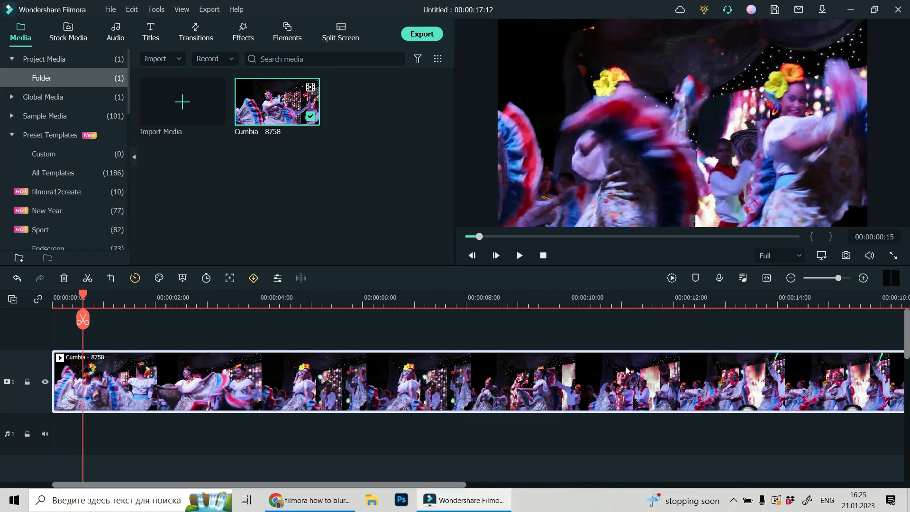
Split the clip near its start and at about one, three and eight seconds.
{"action": "left_click", "coordinate": [83, 322]}
{"action": "left_click_drag", "start_coordinate": [85, 301], "coordinate": [106, 302]}
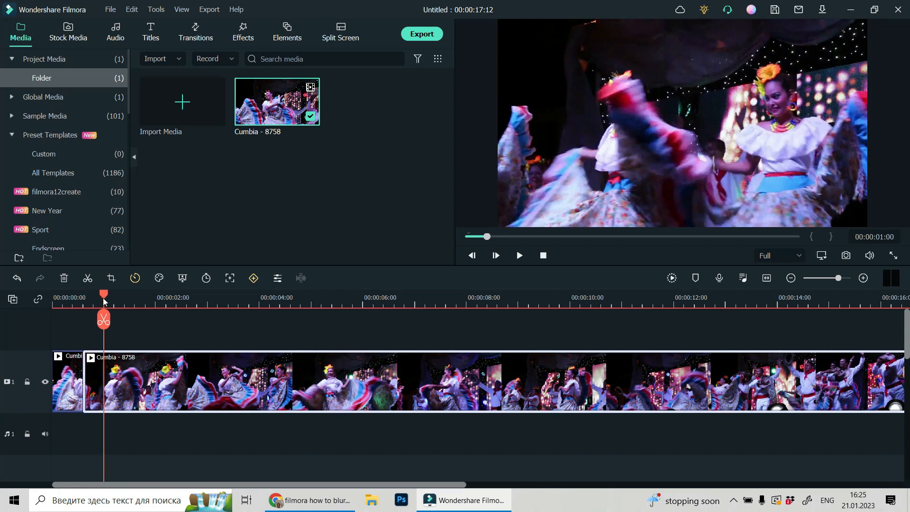
{"action": "left_click", "coordinate": [104, 321]}
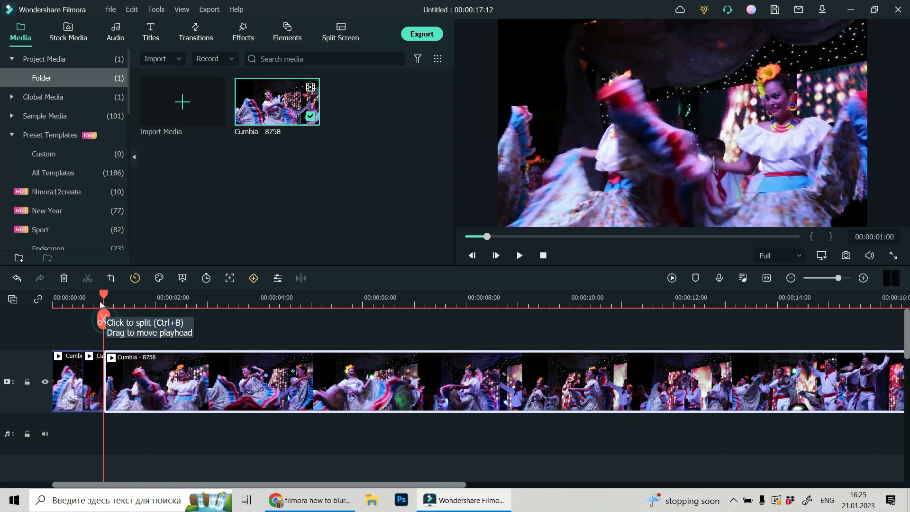
{"action": "mouse_move", "coordinate": [103, 299]}
{"action": "left_mouse_down"}
{"action": "mouse_move", "coordinate": [180, 298]}
{"action": "mouse_move", "coordinate": [206, 331]}
{"action": "left_mouse_up"}
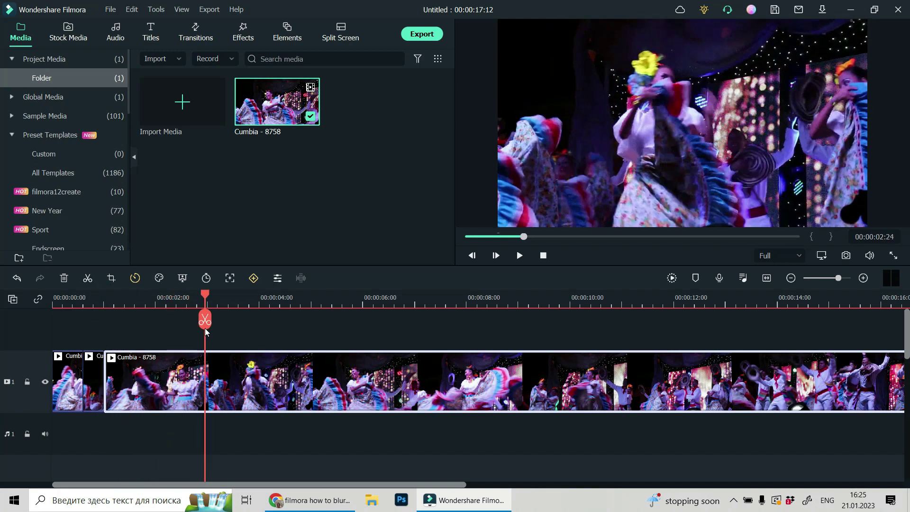
{"action": "left_click", "coordinate": [205, 322]}
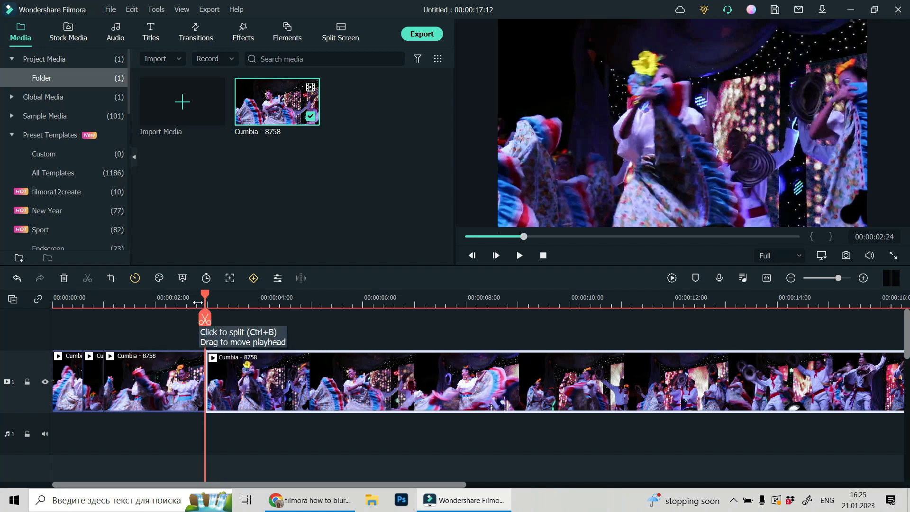
{"action": "mouse_move", "coordinate": [205, 299]}
{"action": "left_mouse_down"}
{"action": "mouse_move", "coordinate": [269, 320]}
{"action": "mouse_move", "coordinate": [368, 323]}
{"action": "left_mouse_up"}
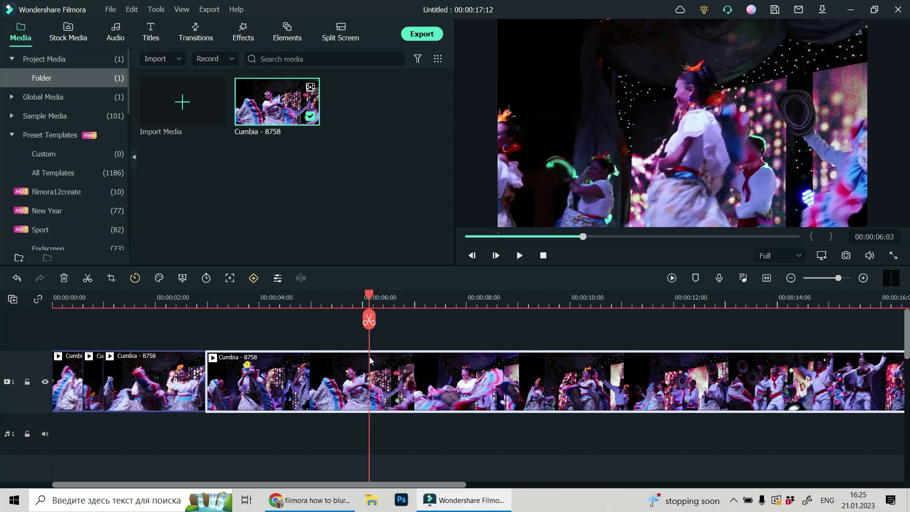
{"action": "left_click_drag", "start_coordinate": [370, 360], "coordinate": [473, 396]}
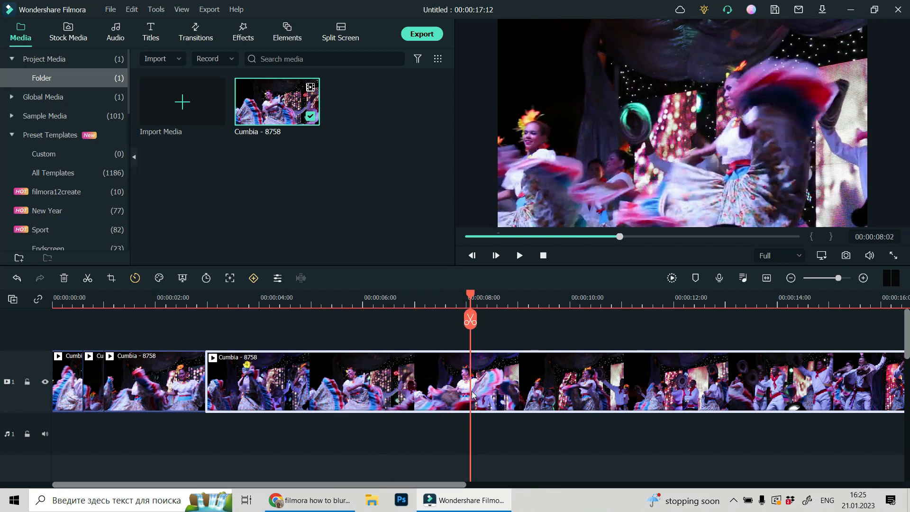
{"action": "left_click", "coordinate": [470, 321]}
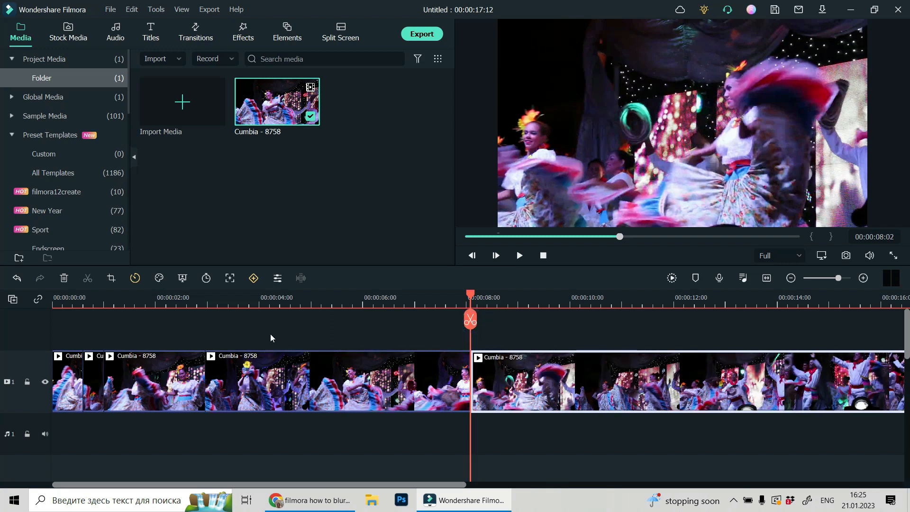
Space the later pieces apart with gaps, the middle clip starting at four seconds and the last near ten.
{"action": "mouse_move", "coordinate": [472, 299]}
{"action": "left_mouse_down"}
{"action": "mouse_move", "coordinate": [364, 354]}
{"action": "mouse_move", "coordinate": [434, 357]}
{"action": "left_mouse_up"}
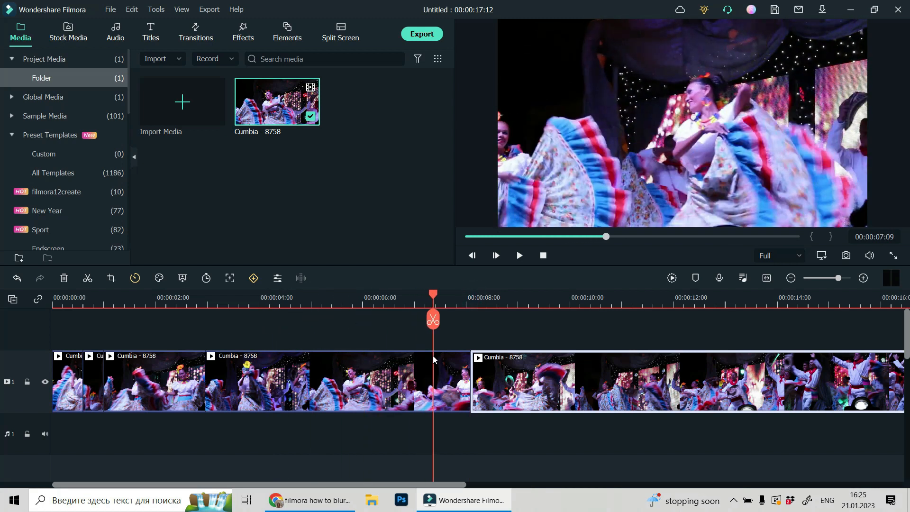
{"action": "mouse_move", "coordinate": [434, 360]}
{"action": "left_mouse_down"}
{"action": "mouse_move", "coordinate": [217, 377]}
{"action": "mouse_move", "coordinate": [224, 344]}
{"action": "left_mouse_up"}
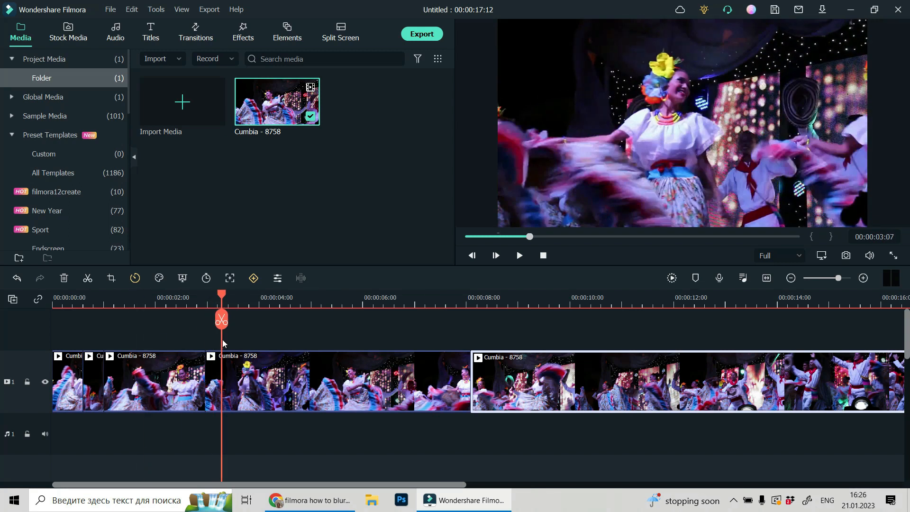
{"action": "left_click_drag", "start_coordinate": [221, 295], "coordinate": [219, 296]}
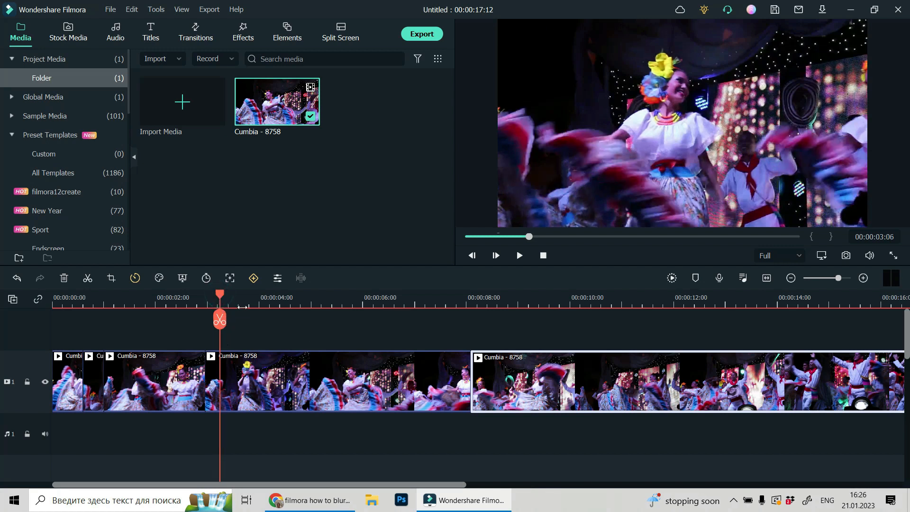
{"action": "left_click_drag", "start_coordinate": [611, 395], "coordinate": [725, 395]}
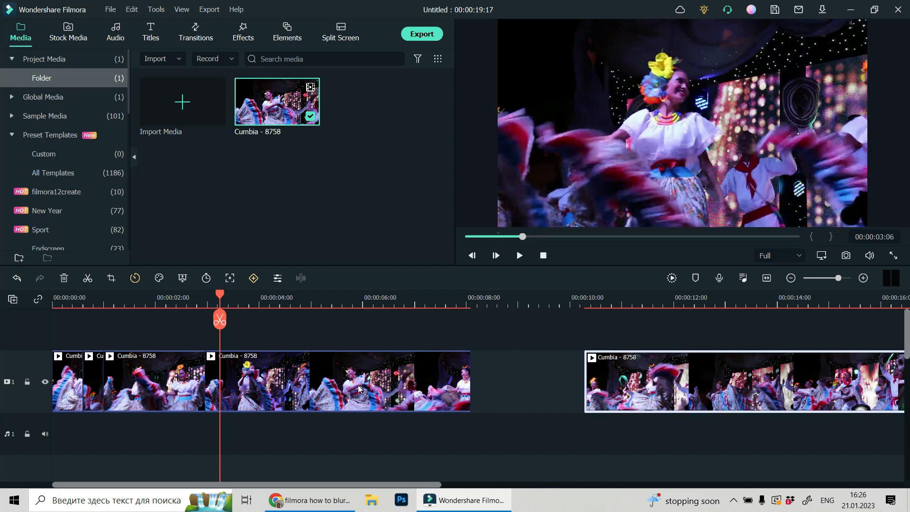
{"action": "left_click_drag", "start_coordinate": [342, 384], "coordinate": [388, 384]}
{"action": "left_click_drag", "start_coordinate": [220, 300], "coordinate": [261, 299]}
{"action": "left_click", "coordinate": [410, 391]}
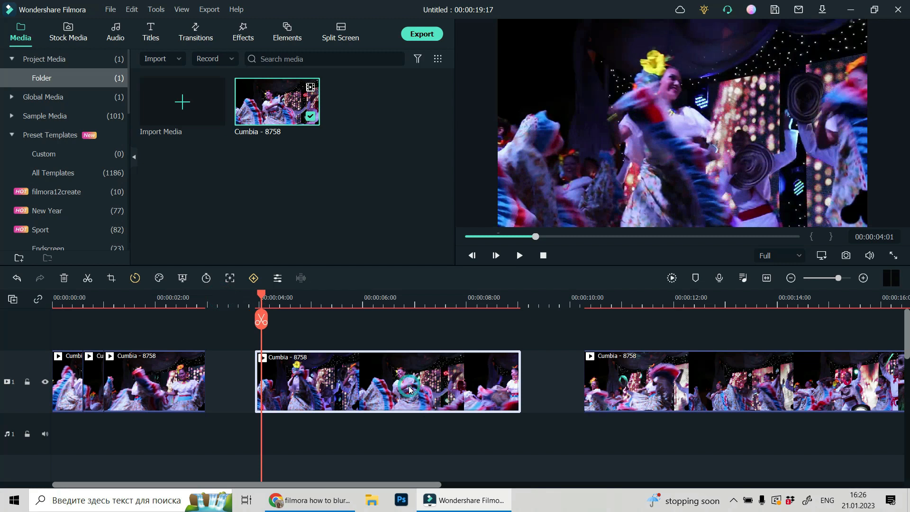
Start Motion Tracking on the middle clip from its Video options.
{"action": "right_click", "coordinate": [410, 390]}
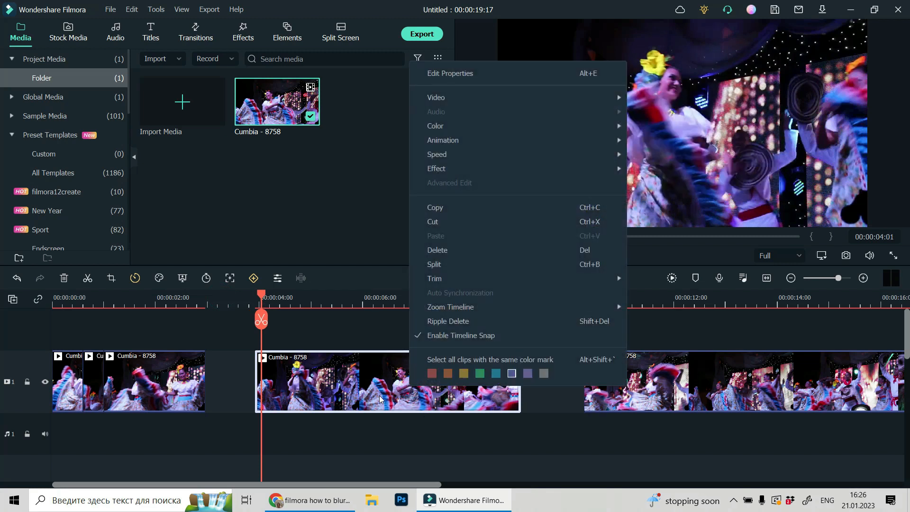
{"action": "mouse_move", "coordinate": [497, 97]}
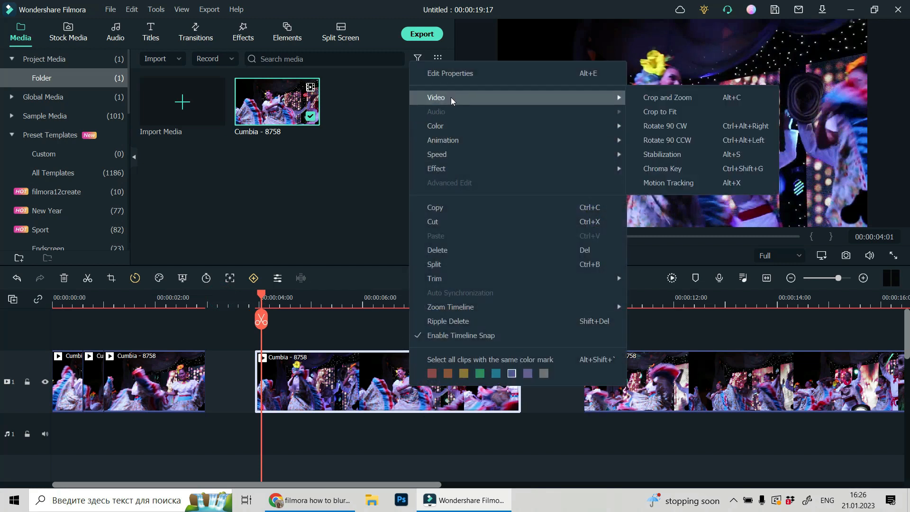
{"action": "left_click", "coordinate": [678, 185]}
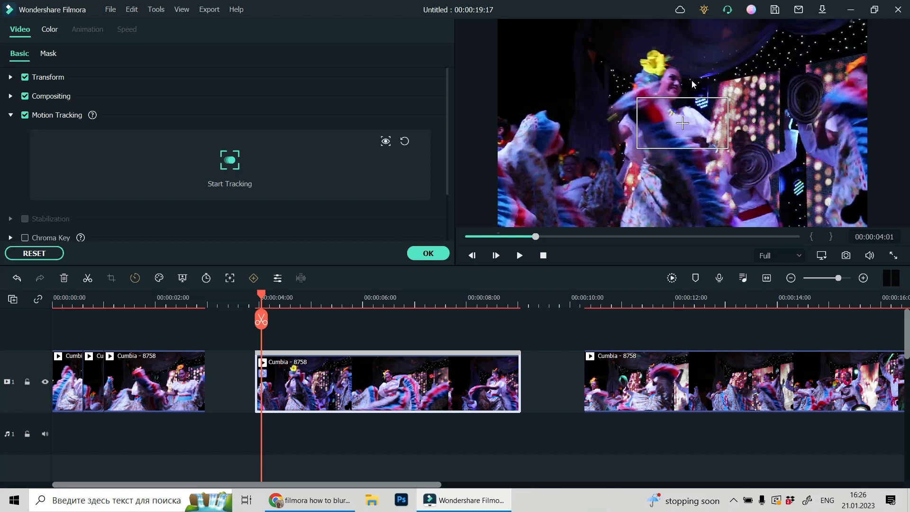
Move the tracking box onto the dancer's face and resize its handles to fit it snugly.
{"action": "left_click", "coordinate": [696, 132]}
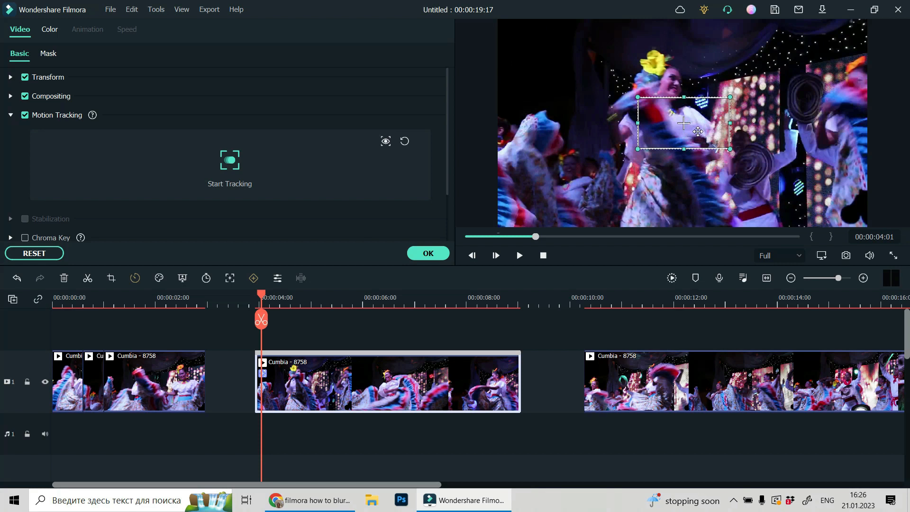
{"action": "left_click_drag", "start_coordinate": [699, 132], "coordinate": [686, 86]}
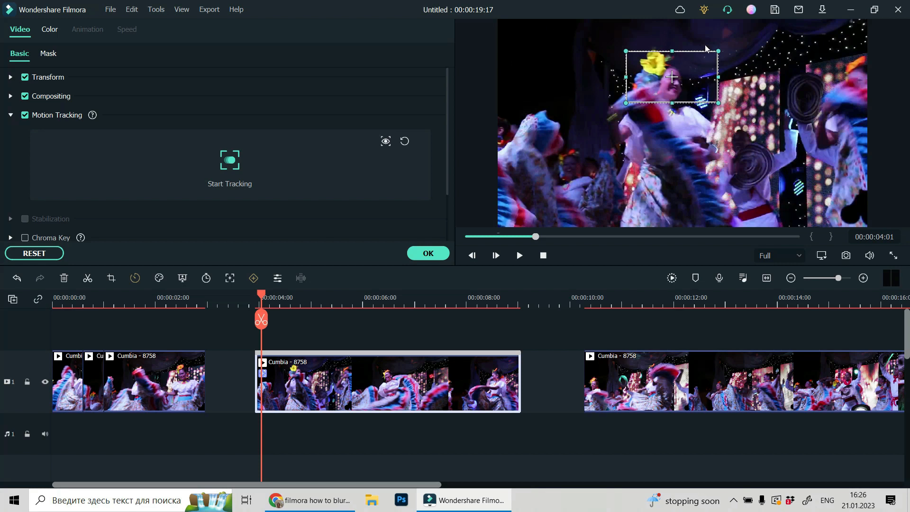
{"action": "left_click", "coordinate": [718, 51]}
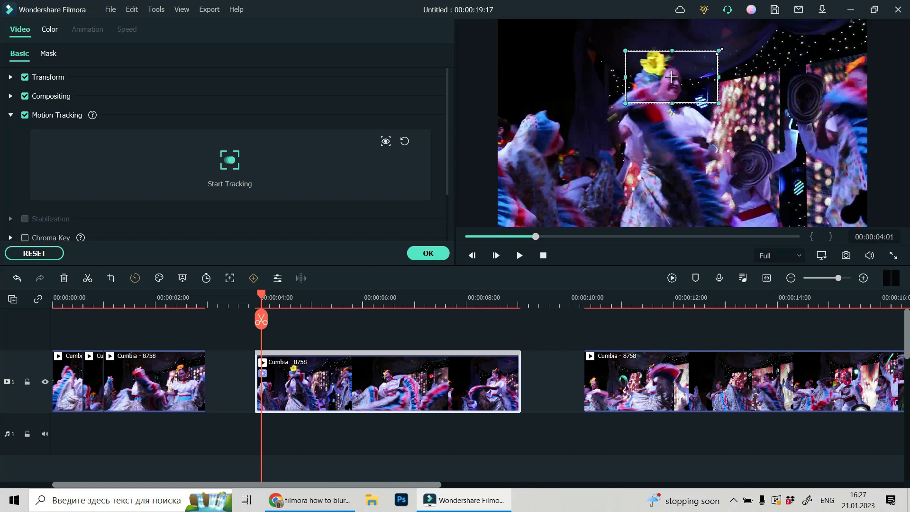
{"action": "left_click_drag", "start_coordinate": [719, 52], "coordinate": [702, 63]}
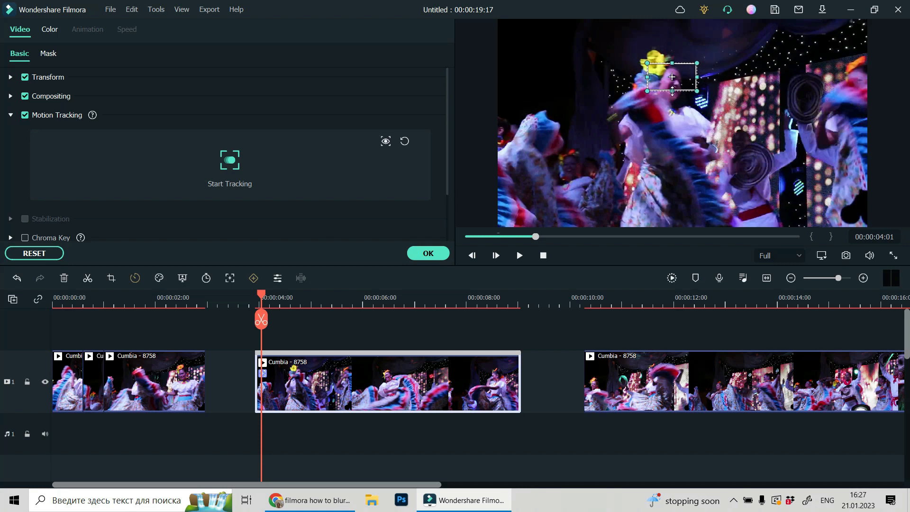
{"action": "left_click_drag", "start_coordinate": [674, 90], "coordinate": [674, 102]}
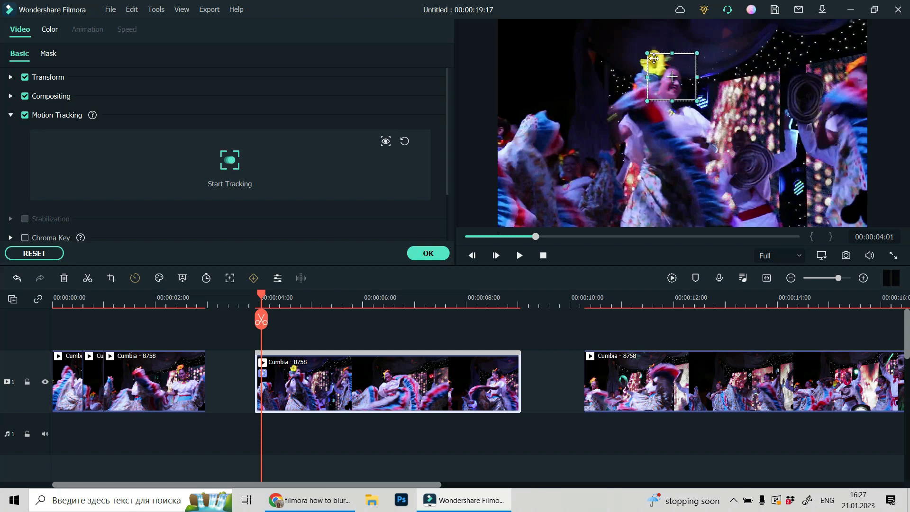
{"action": "left_click_drag", "start_coordinate": [648, 55], "coordinate": [668, 85]}
{"action": "left_click", "coordinate": [670, 88]}
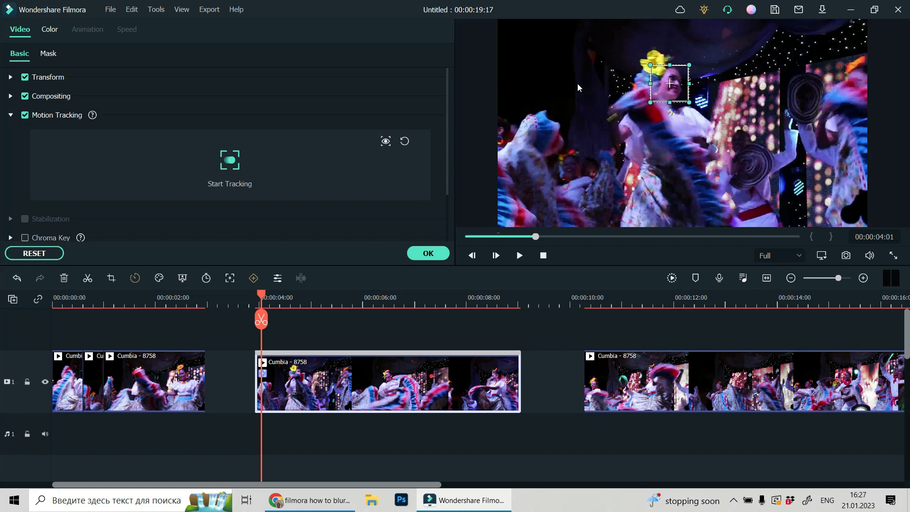
Run Start Tracking on the face, confirm with OK, and go to the effects library.
{"action": "left_click", "coordinate": [229, 162]}
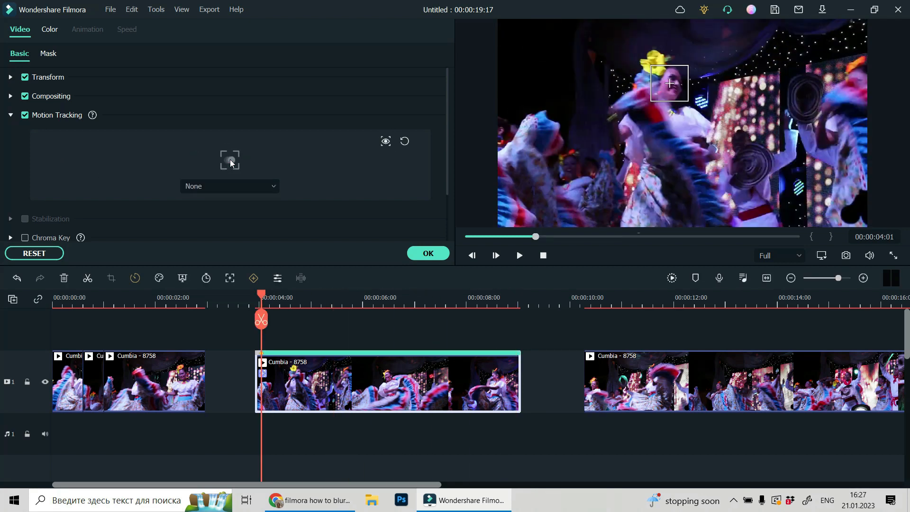
{"action": "left_click", "coordinate": [429, 254]}
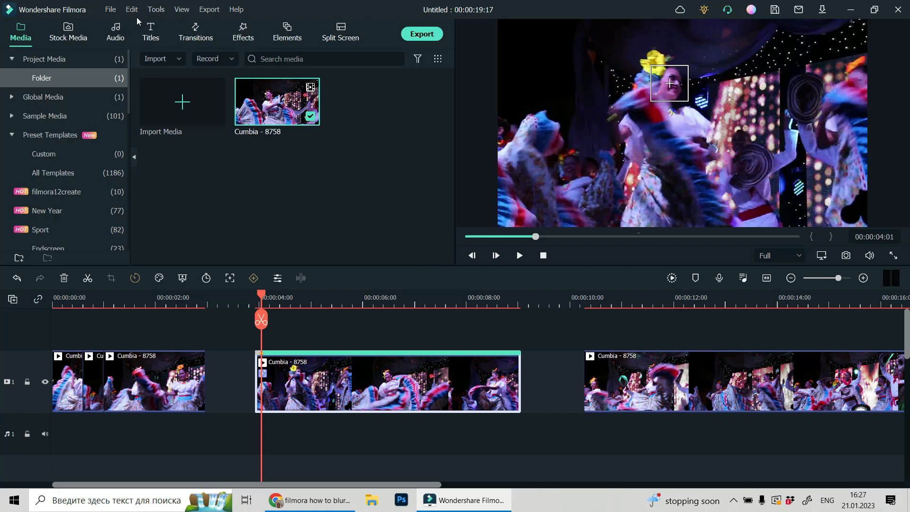
{"action": "left_click", "coordinate": [242, 38]}
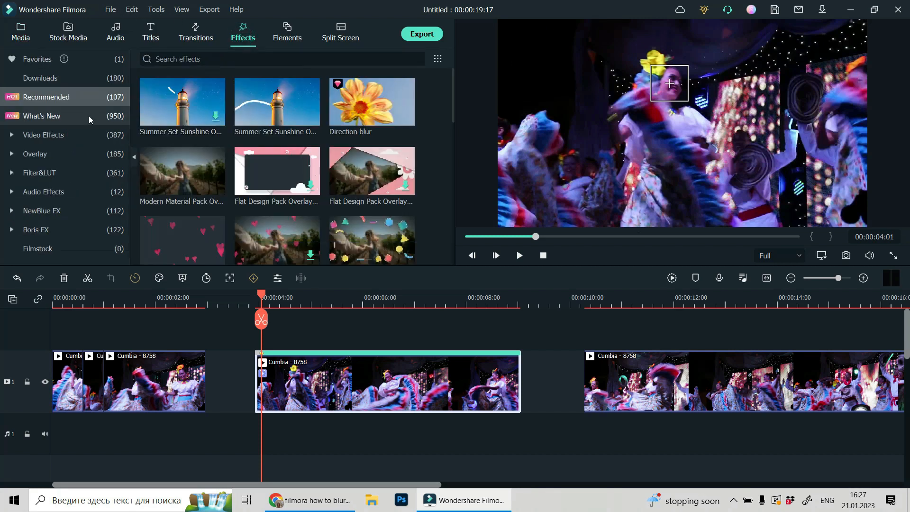
Drag the Mosaic effect from Downloads onto track 2 above the middle clip and stretch it to the clip's end.
{"action": "left_click", "coordinate": [53, 83]}
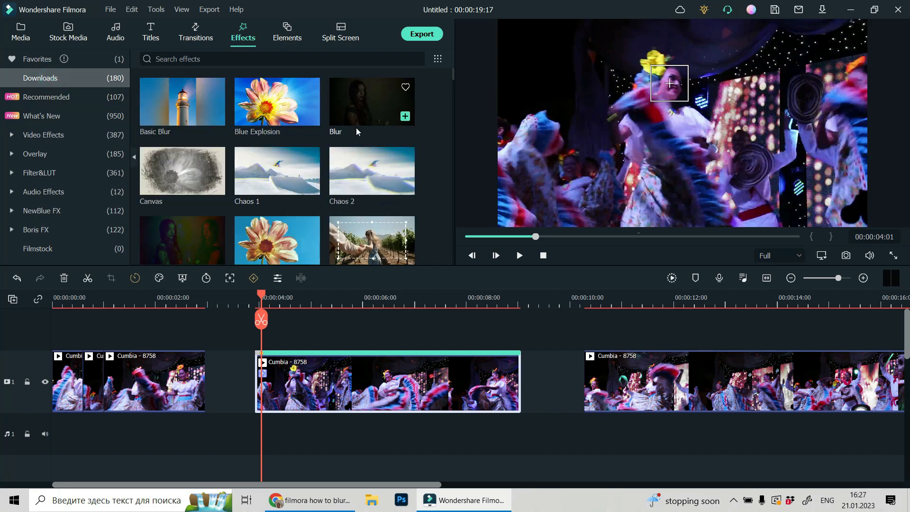
{"action": "scroll", "coordinate": [278, 172], "scroll_direction": "down", "scroll_amount": 5}
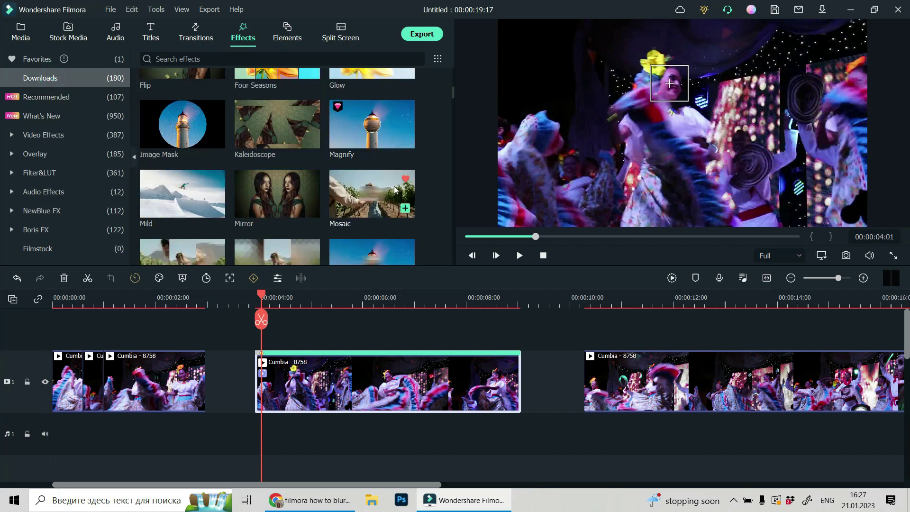
{"action": "left_click", "coordinate": [361, 196]}
{"action": "mouse_move", "coordinate": [367, 195]}
{"action": "left_mouse_down"}
{"action": "mouse_move", "coordinate": [382, 301]}
{"action": "mouse_move", "coordinate": [271, 330]}
{"action": "left_mouse_up"}
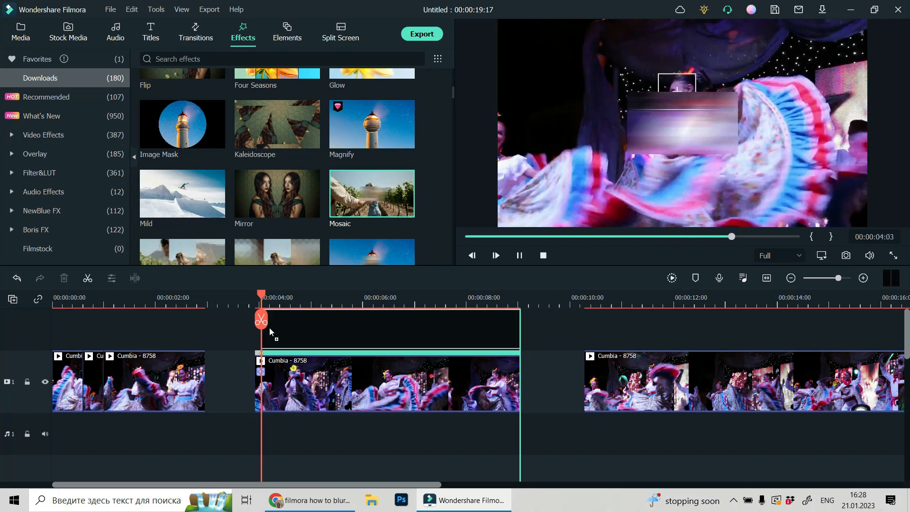
{"action": "left_click_drag", "start_coordinate": [270, 331], "coordinate": [271, 331]}
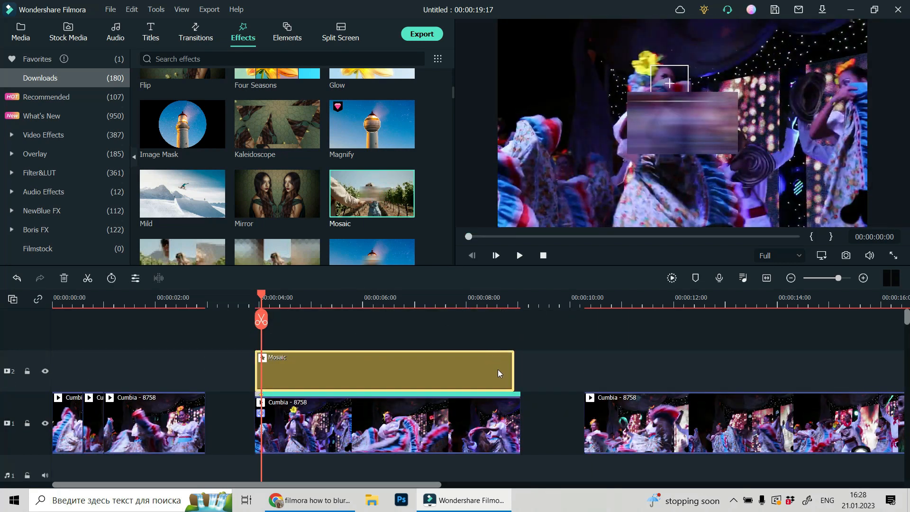
{"action": "left_click_drag", "start_coordinate": [514, 370], "coordinate": [524, 369]}
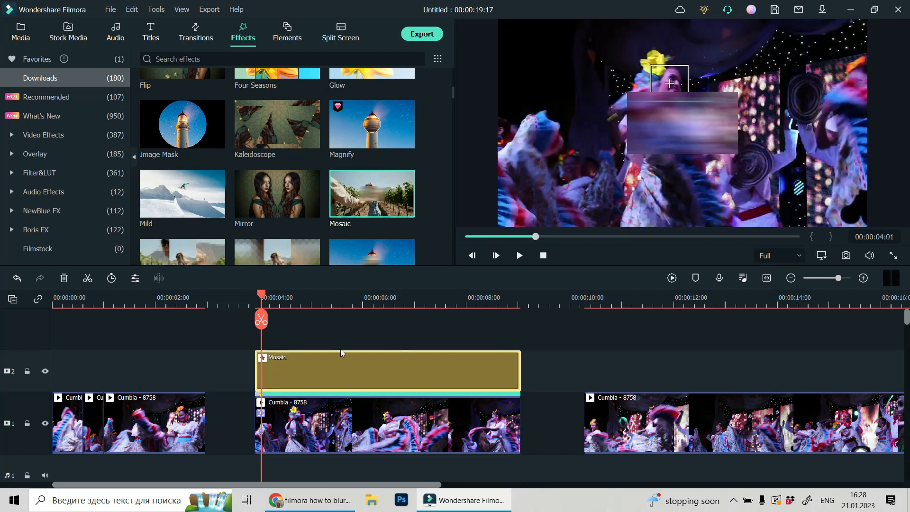
Set the Mosaic to another type with blur amount 15 and opacity 80, and apply.
{"action": "double_click", "coordinate": [344, 377]}
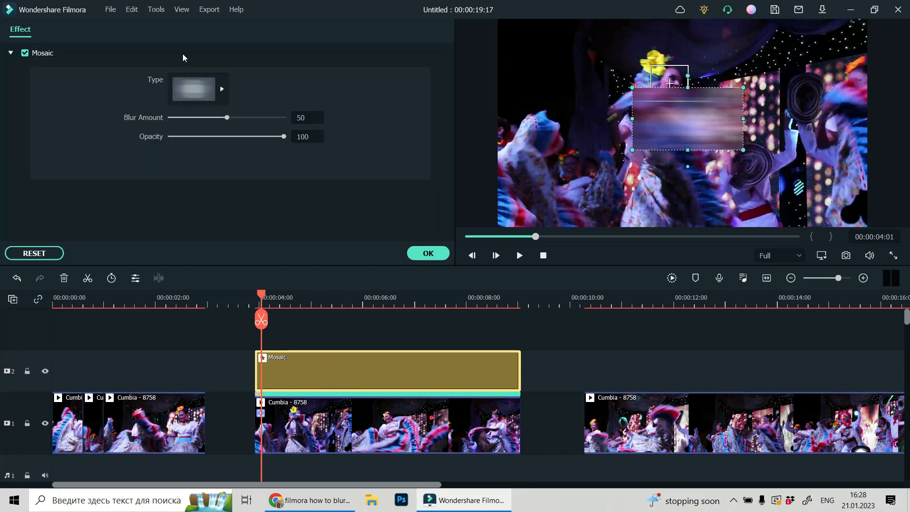
{"action": "left_click", "coordinate": [223, 90]}
{"action": "left_click", "coordinate": [261, 131]}
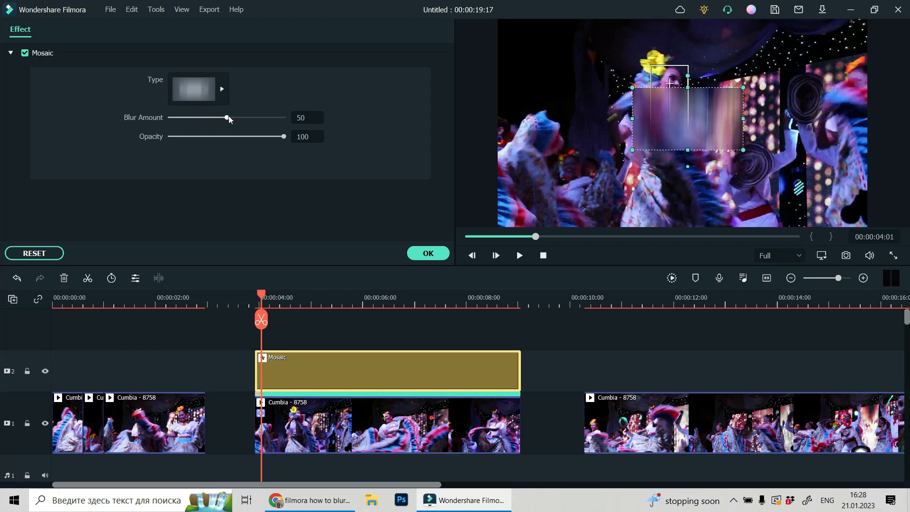
{"action": "left_click_drag", "start_coordinate": [227, 118], "coordinate": [186, 118]}
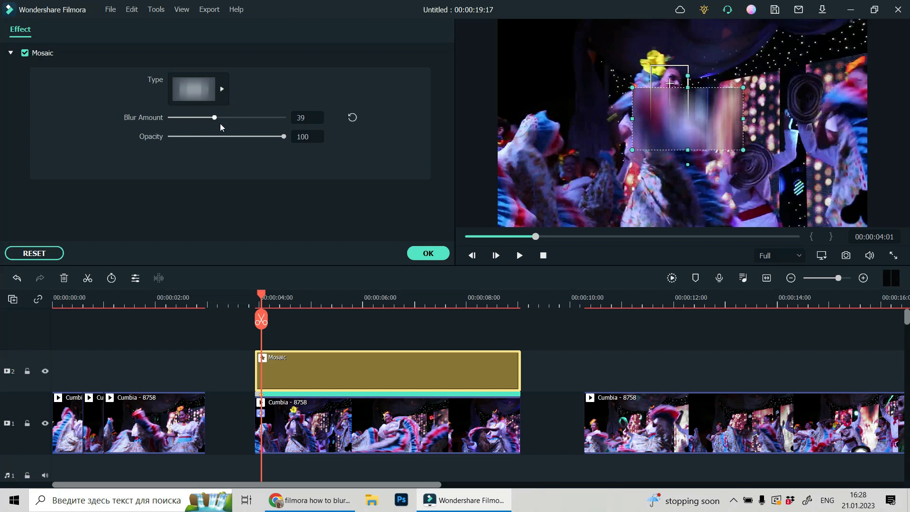
{"action": "left_click_drag", "start_coordinate": [284, 137], "coordinate": [265, 138]}
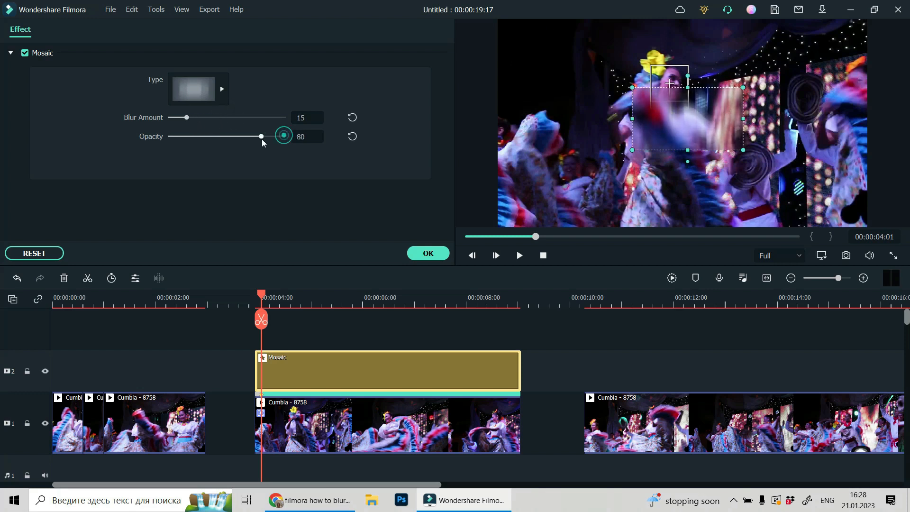
{"action": "left_click", "coordinate": [428, 253]}
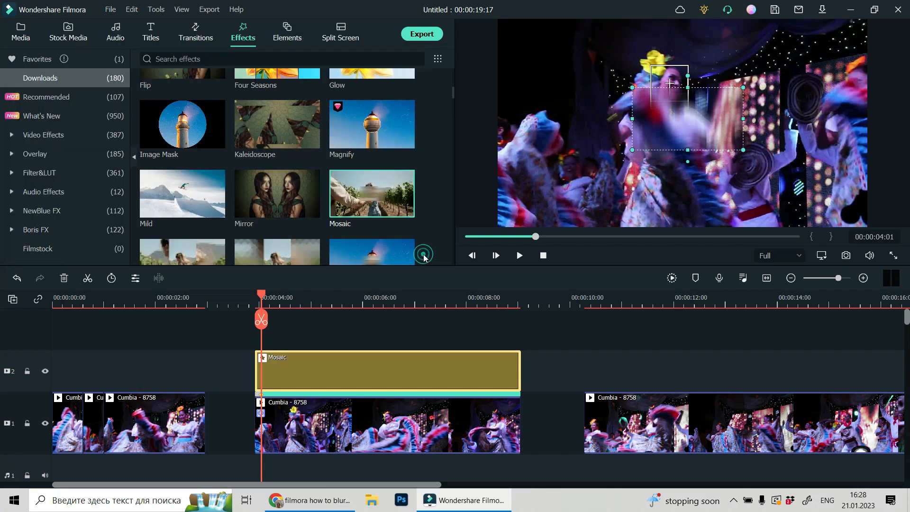
In the middle clip's Motion Tracking settings, attach the Mosaic effect to the tracked face and confirm.
{"action": "left_click", "coordinate": [437, 440]}
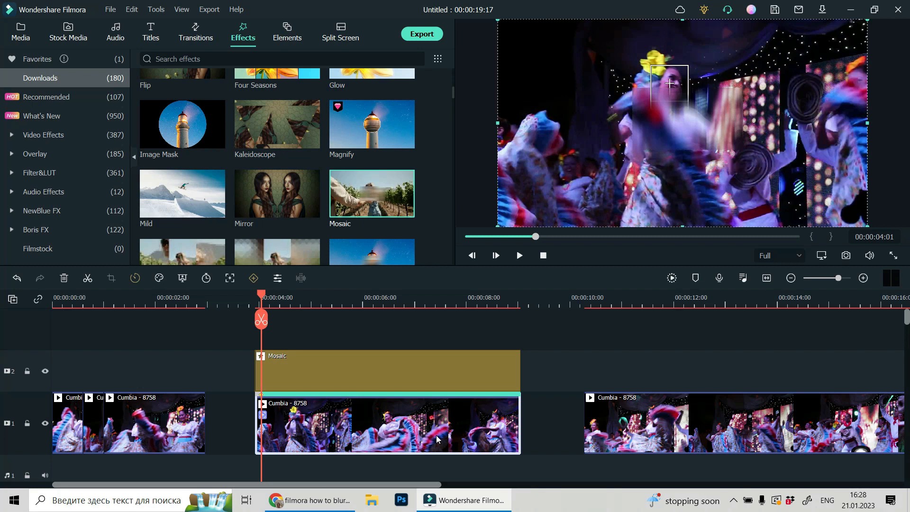
{"action": "right_click", "coordinate": [390, 427]}
{"action": "mouse_move", "coordinate": [484, 138]}
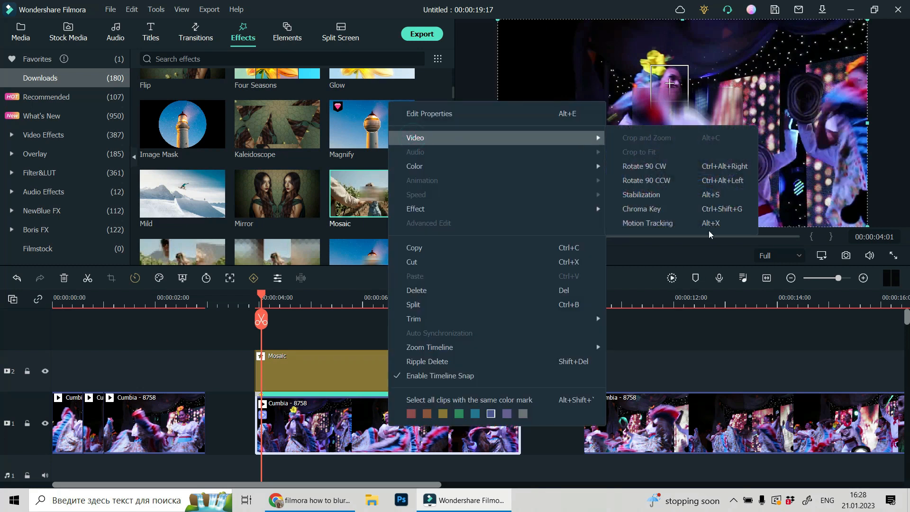
{"action": "left_click", "coordinate": [680, 226]}
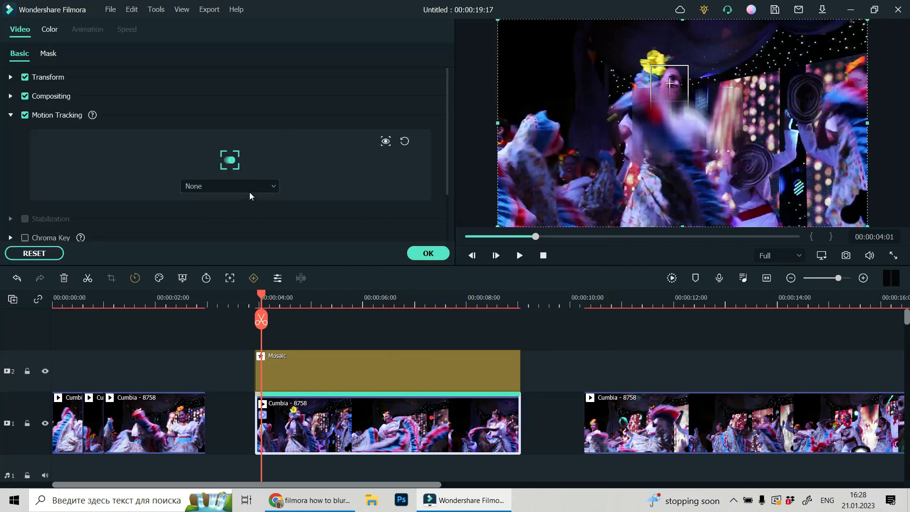
{"action": "left_click", "coordinate": [274, 186]}
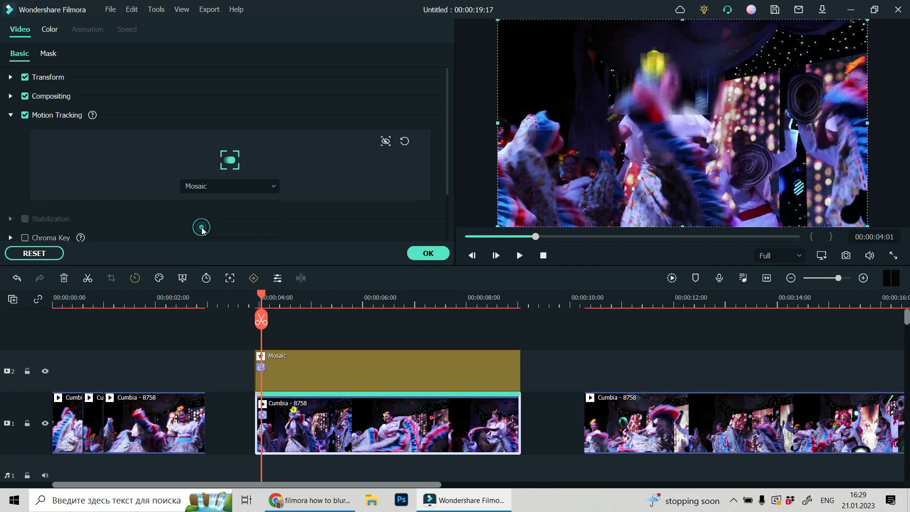
{"action": "left_click", "coordinate": [202, 227]}
{"action": "left_click", "coordinate": [428, 255]}
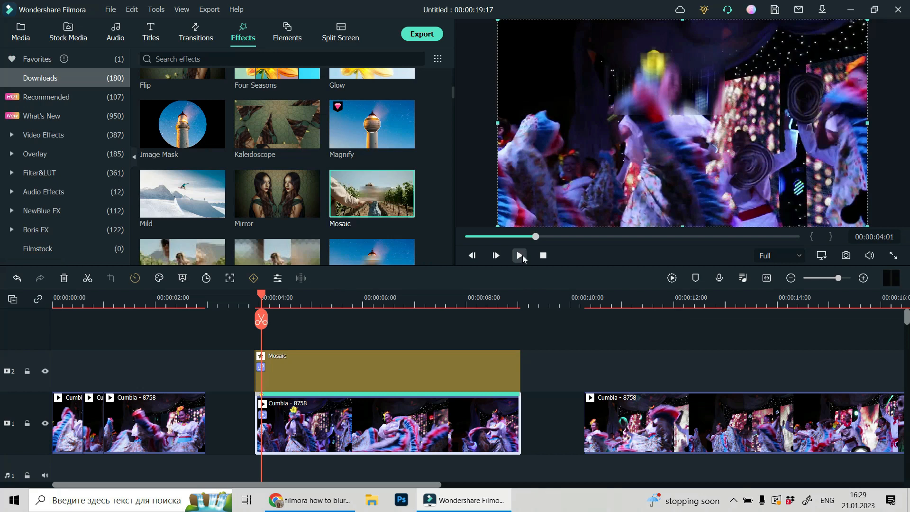
{"action": "left_click", "coordinate": [523, 255]}
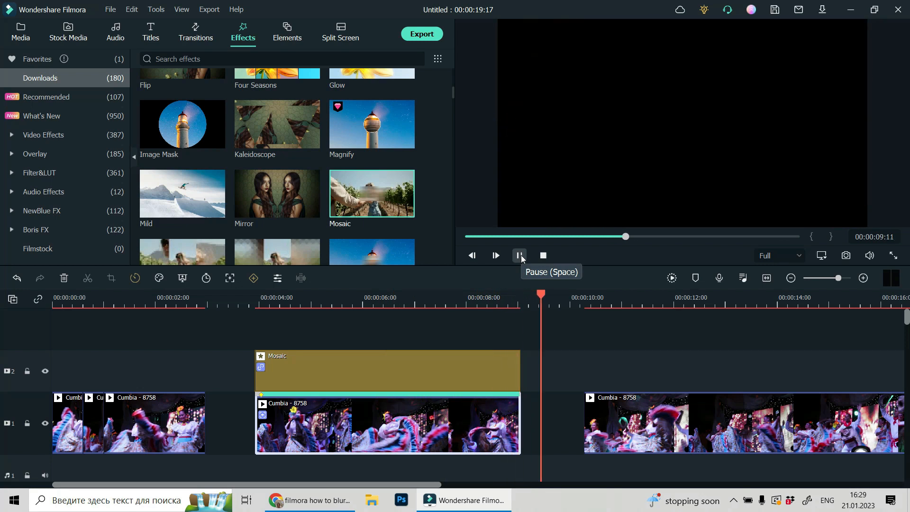
{"action": "left_click", "coordinate": [521, 257]}
{"action": "left_click_drag", "start_coordinate": [578, 297], "coordinate": [384, 320]}
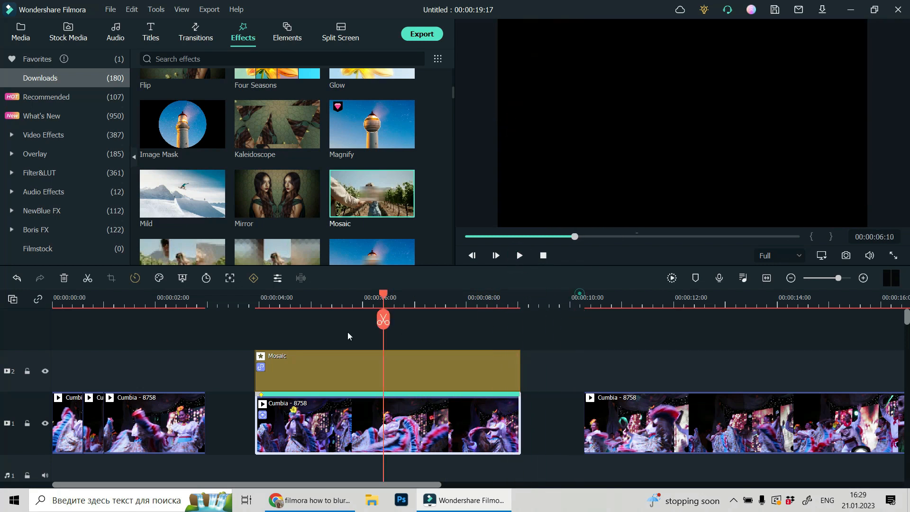
{"action": "left_click", "coordinate": [334, 299]}
{"action": "left_click", "coordinate": [615, 110]}
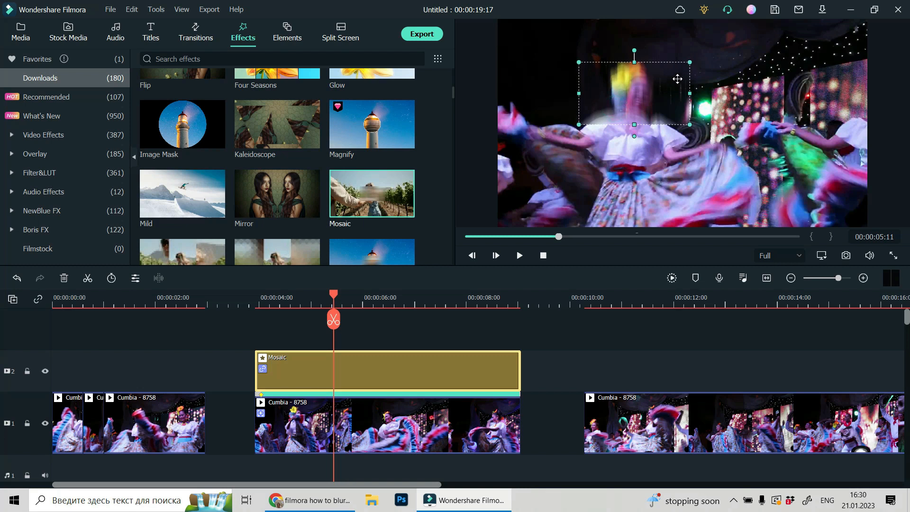
Shrink and move the mosaic box to cover just the face, then return the playhead to 00:04:00.
{"action": "left_click_drag", "start_coordinate": [690, 62], "coordinate": [669, 74]}
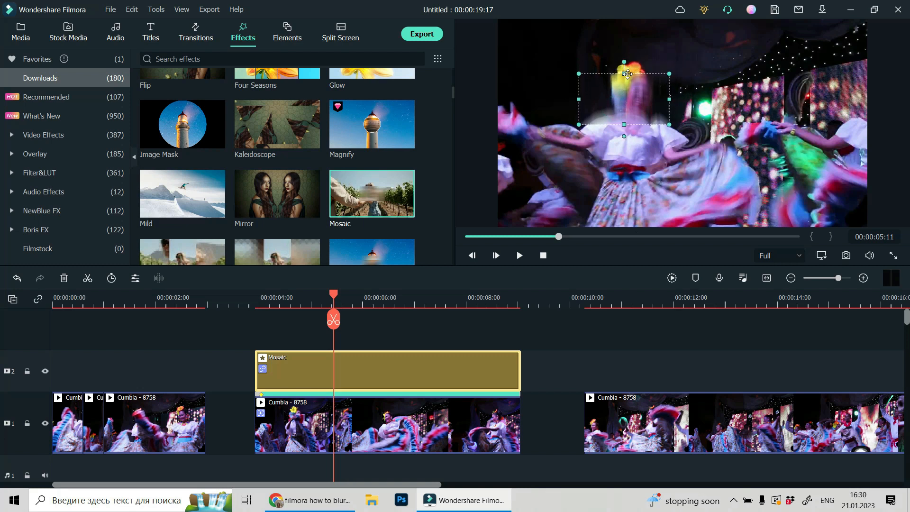
{"action": "left_click_drag", "start_coordinate": [580, 74], "coordinate": [600, 85]}
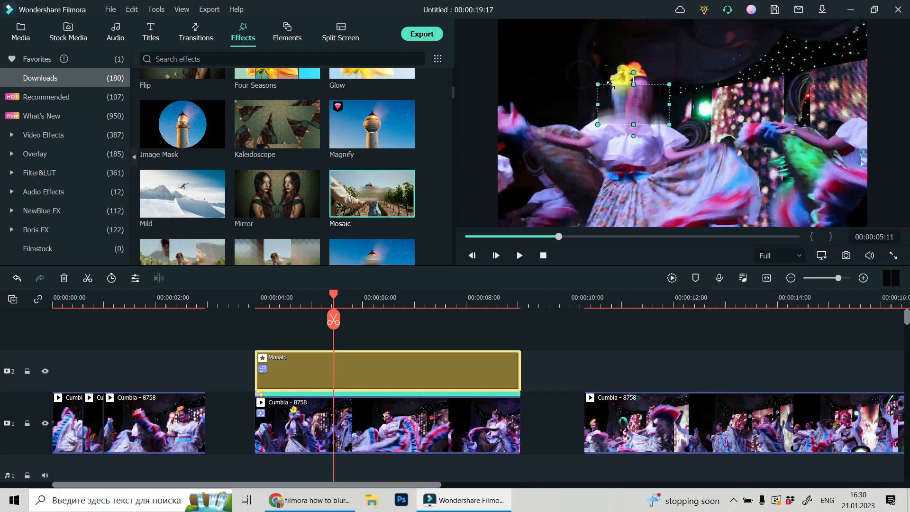
{"action": "left_click_drag", "start_coordinate": [644, 112], "coordinate": [647, 102]}
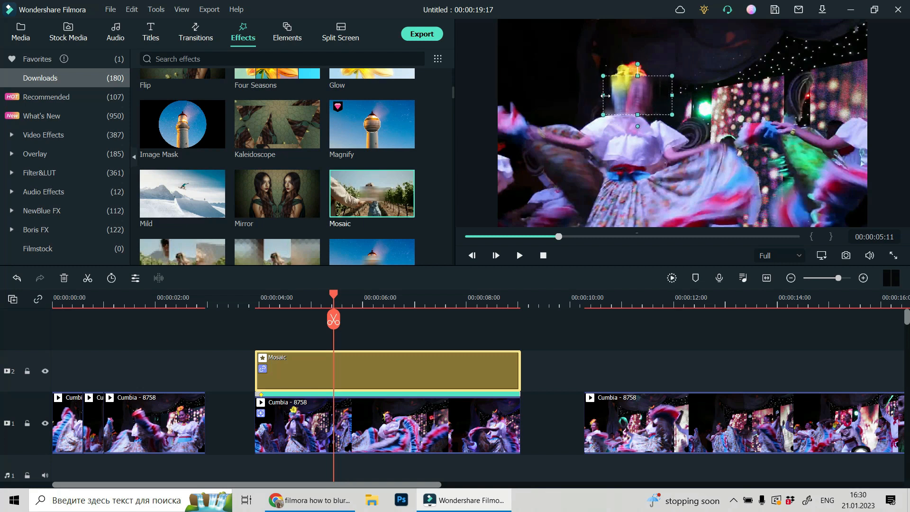
{"action": "left_click_drag", "start_coordinate": [606, 95], "coordinate": [617, 95]}
{"action": "left_click_drag", "start_coordinate": [674, 96], "coordinate": [665, 99]}
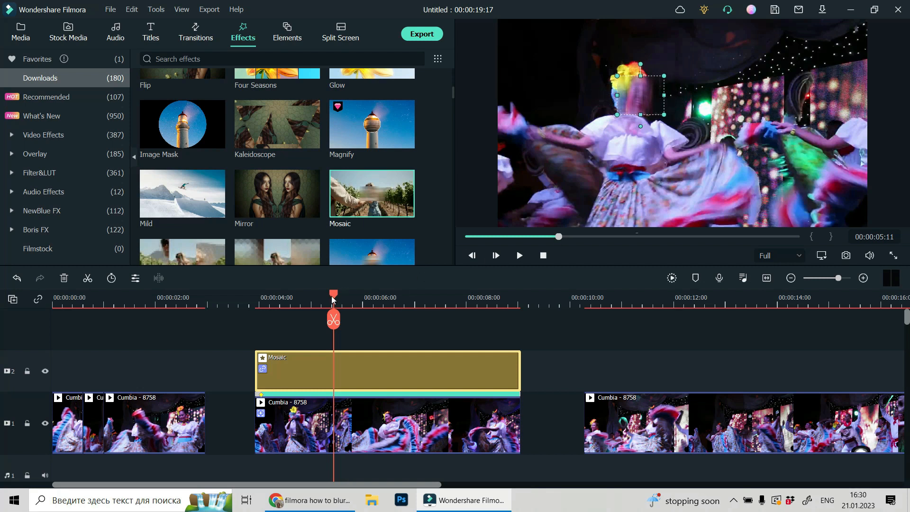
{"action": "left_click_drag", "start_coordinate": [333, 296], "coordinate": [259, 320]}
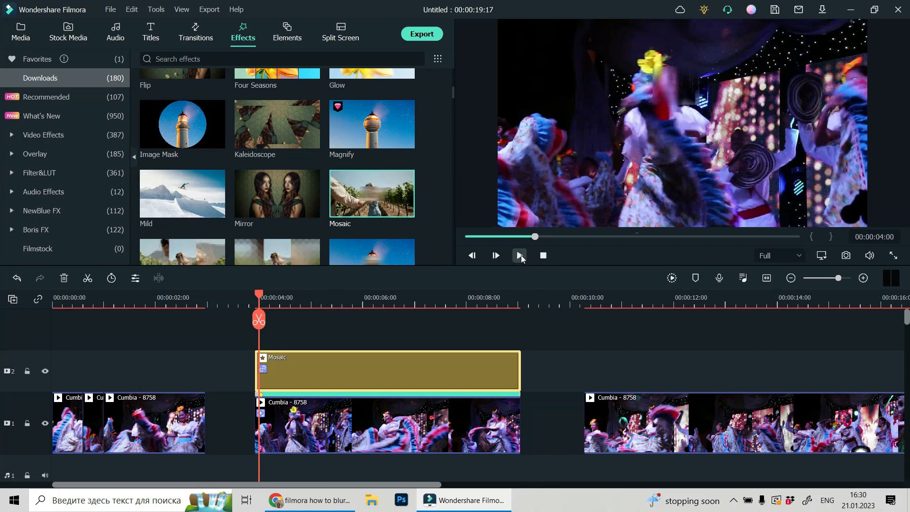
{"action": "left_click", "coordinate": [521, 256]}
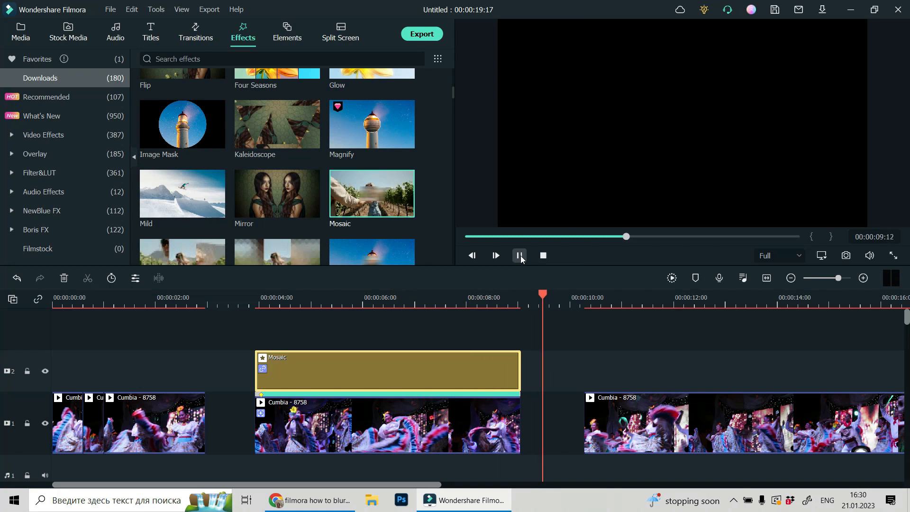
{"action": "left_click", "coordinate": [522, 256]}
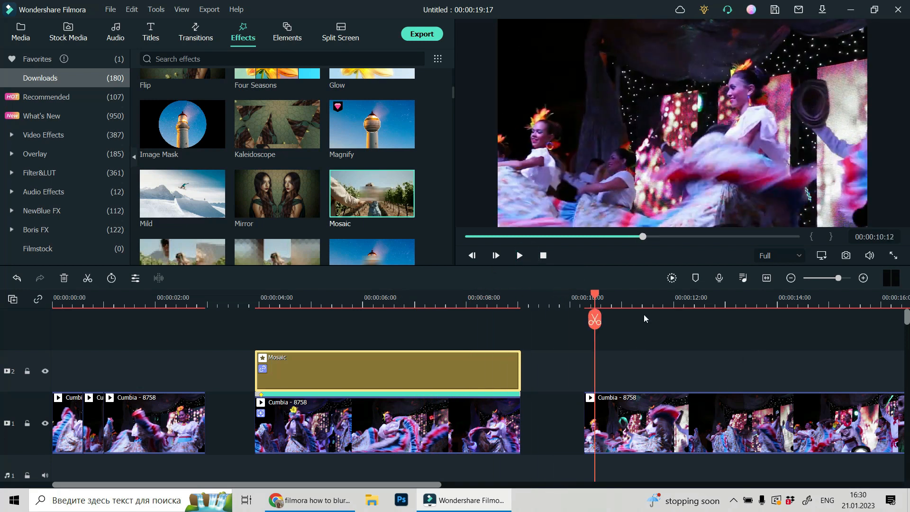
{"action": "left_click_drag", "start_coordinate": [599, 297], "coordinate": [626, 334]}
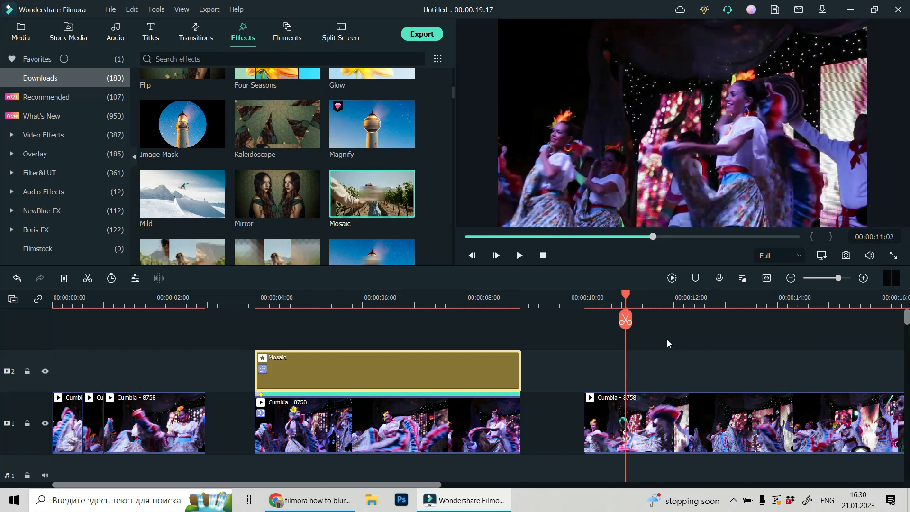
{"action": "left_click_drag", "start_coordinate": [628, 298], "coordinate": [658, 307]}
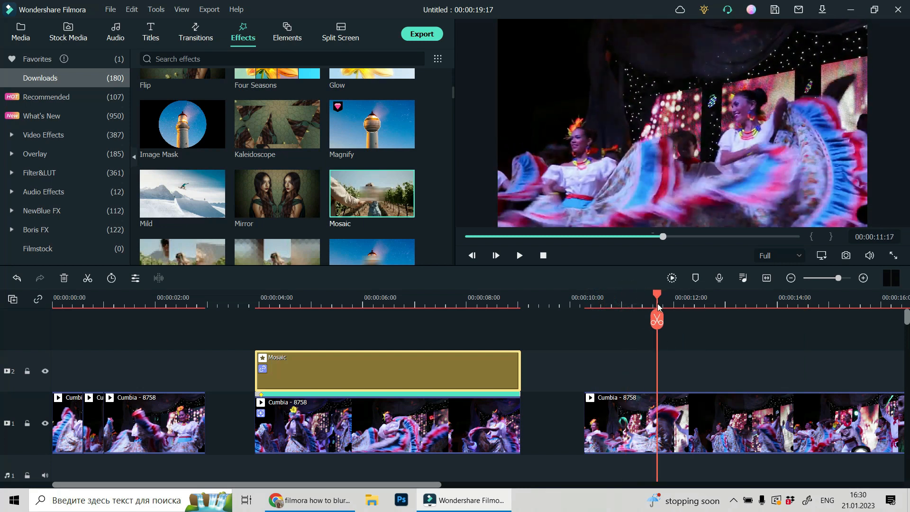